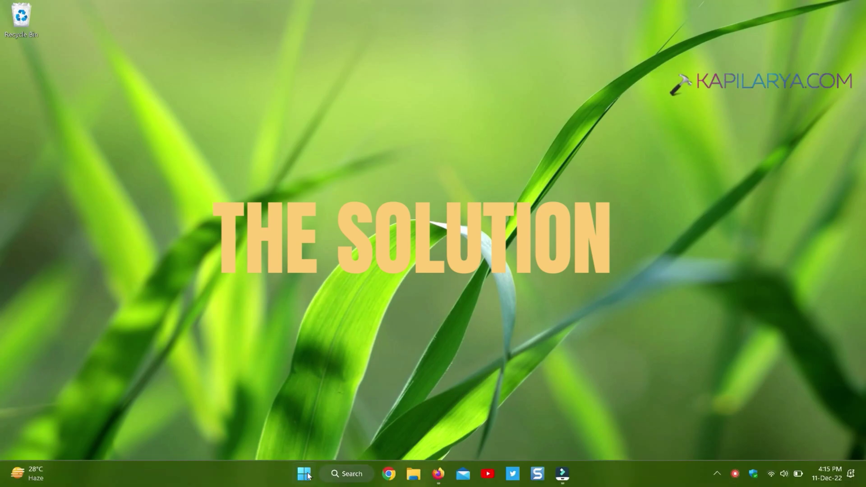
# Open Windows Settings from the Start quick-link menu and search settings for 'microphone'
pyautogui.rightClick(305, 474)
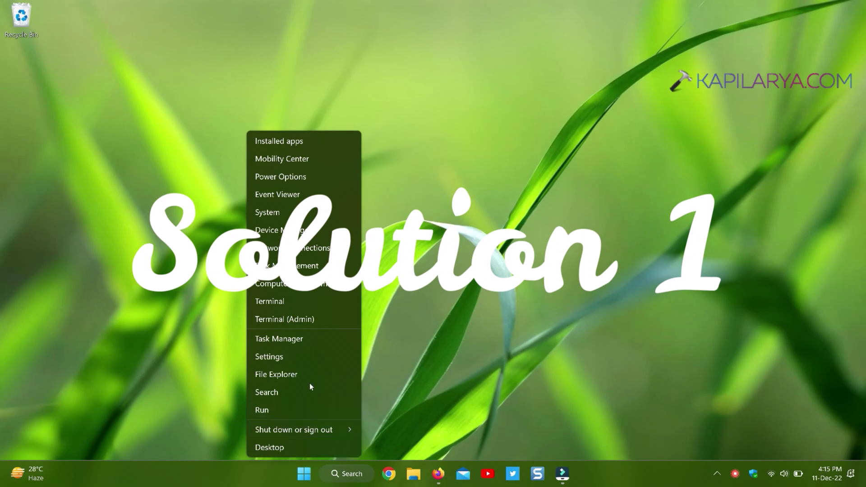
pyautogui.click(310, 361)
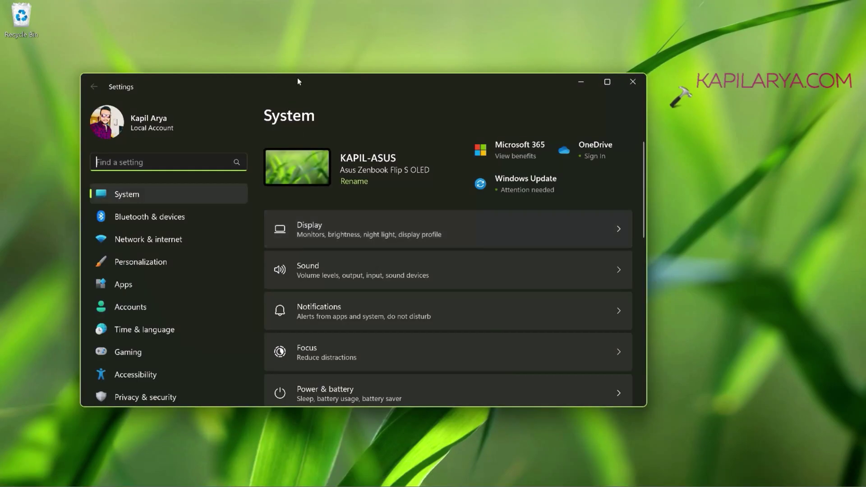
pyautogui.moveTo(302, 81); pyautogui.dragTo(366, 73)
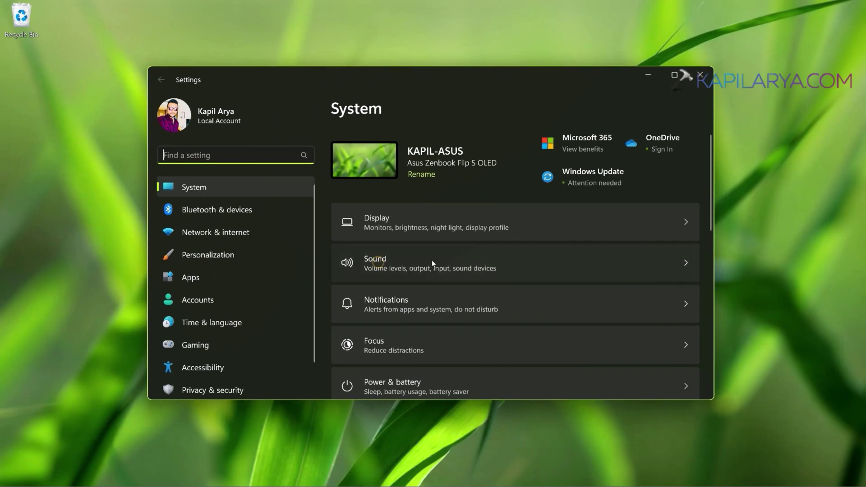
pyautogui.click(213, 155)
pyautogui.write('micro')
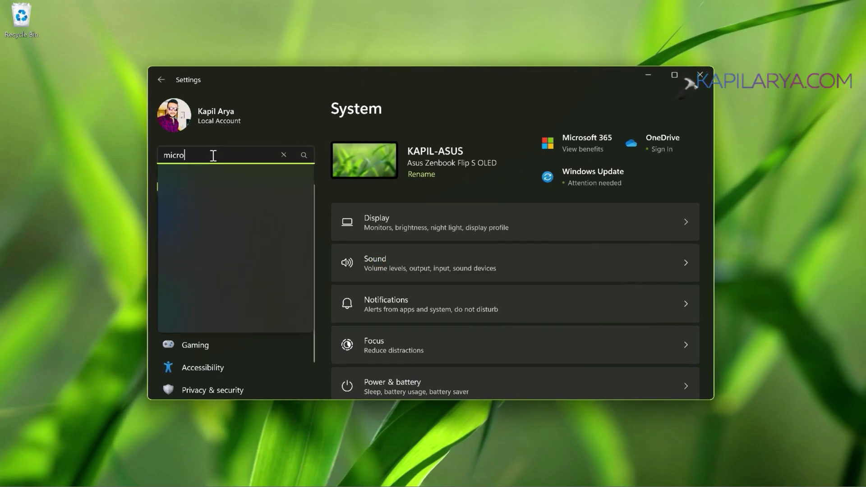
pyautogui.write('phone')
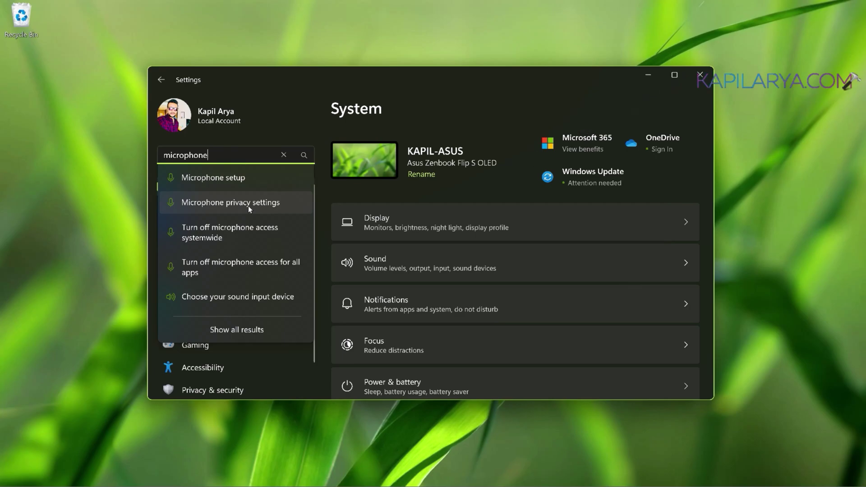
# On the Microphone privacy page, confirm device, app and desktop app microphone access are On
pyautogui.click(248, 206)
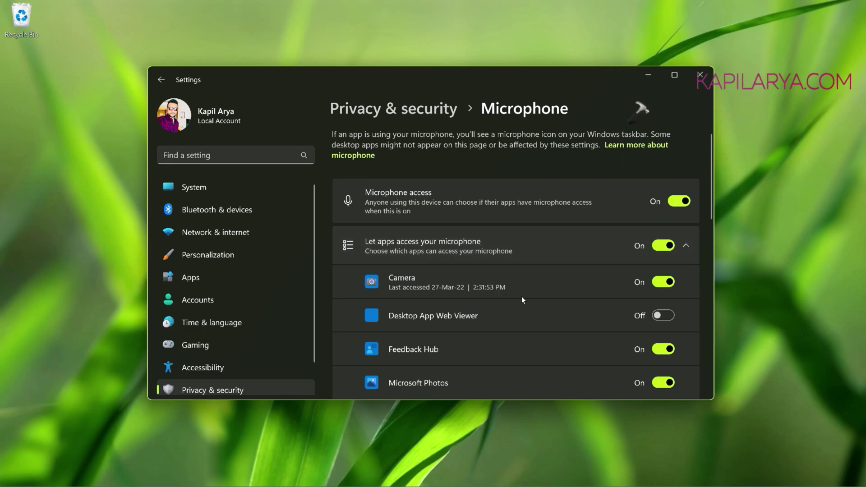
pyautogui.scroll(-3, 539, 342)
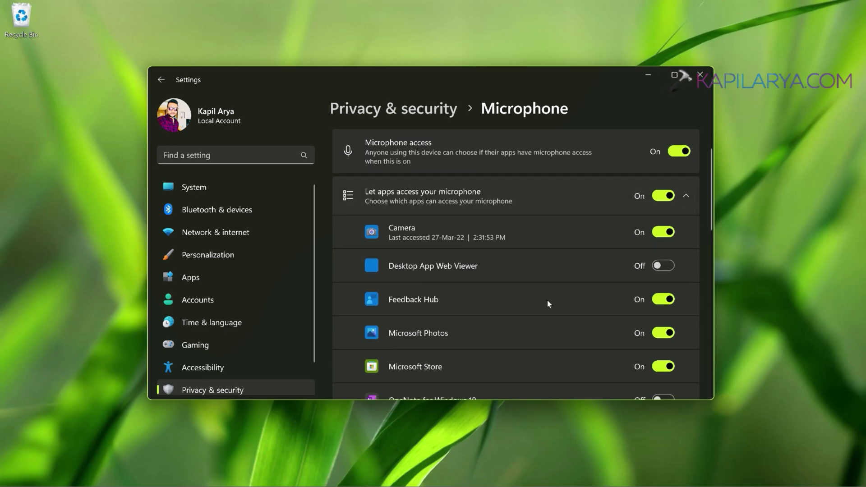
pyautogui.scroll(2, 548, 304)
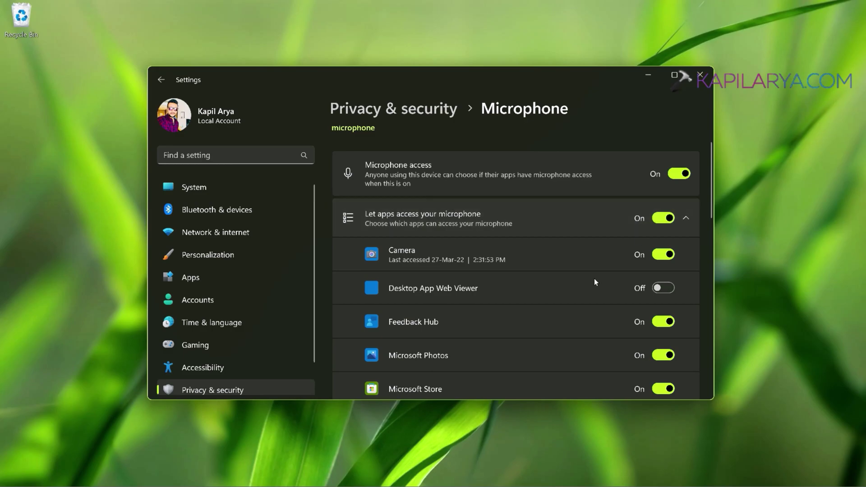
pyautogui.scroll(-2, 594, 281)
pyautogui.scroll(-2, 595, 279)
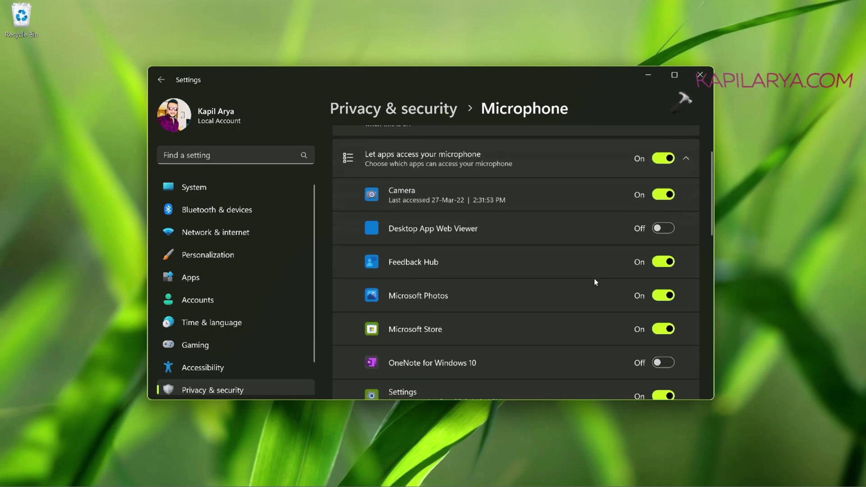
pyautogui.scroll(-1, 595, 281)
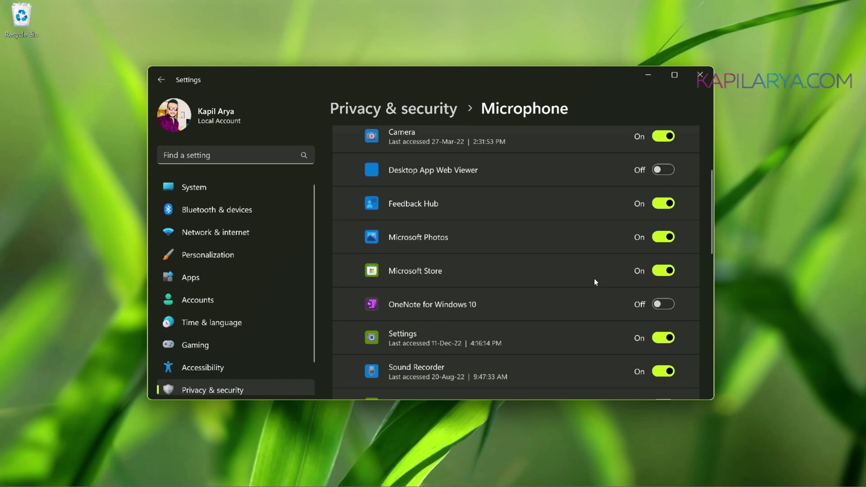
pyautogui.scroll(-2, 594, 282)
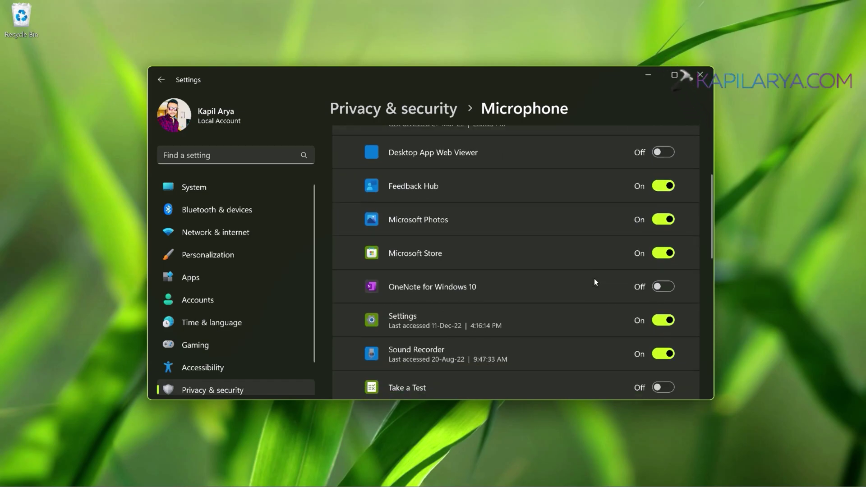
pyautogui.scroll(-4, 594, 282)
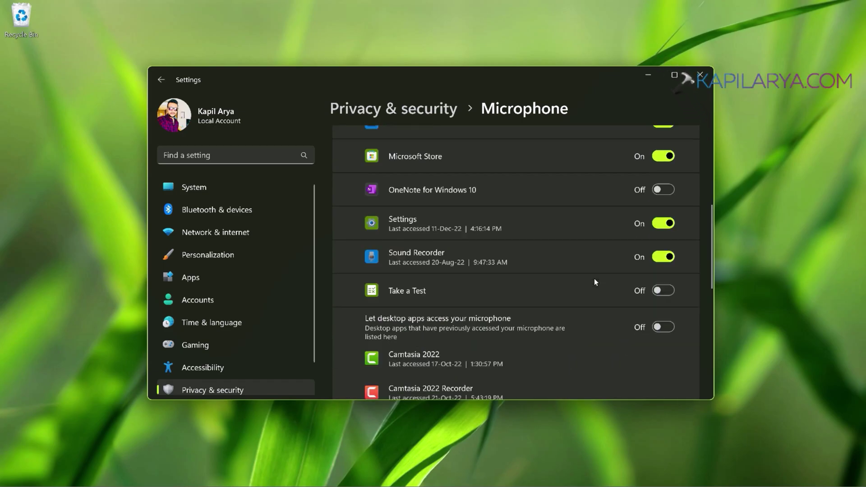
pyautogui.scroll(-4, 594, 278)
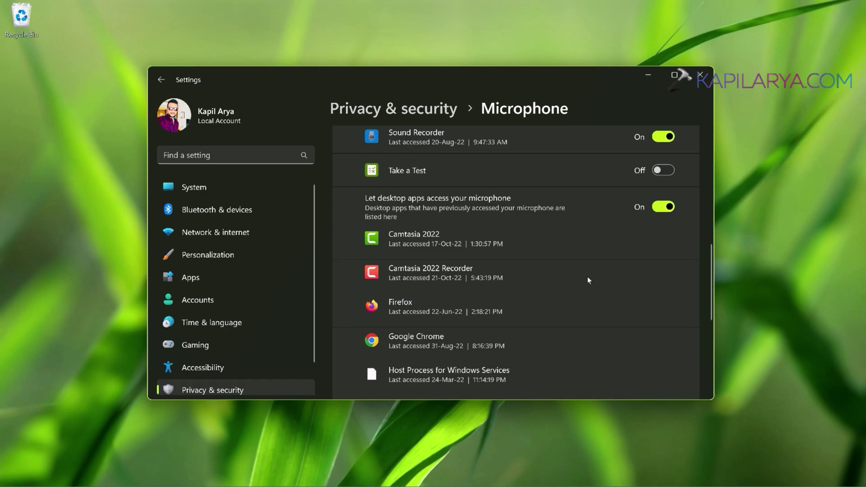
pyautogui.scroll(-3, 588, 280)
pyautogui.scroll(-2, 587, 277)
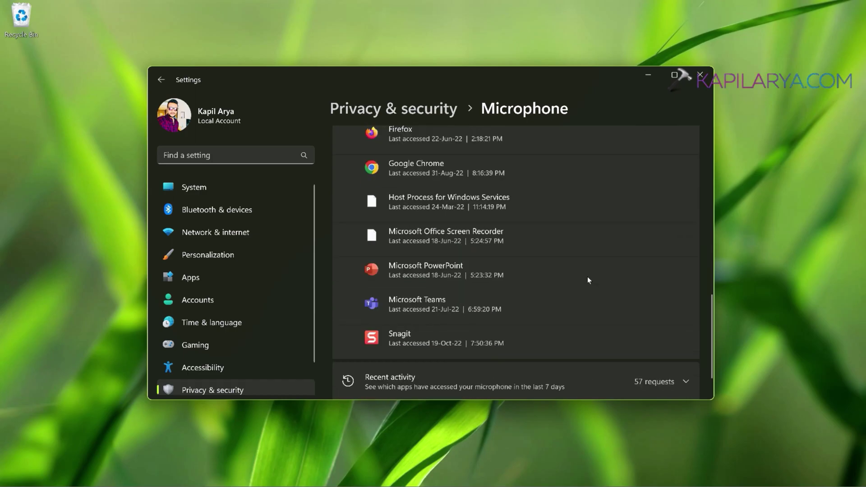
pyautogui.scroll(1, 587, 277)
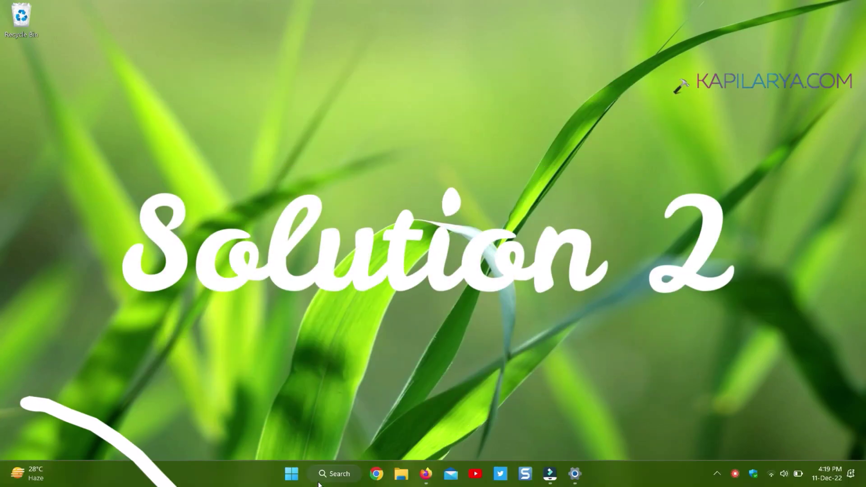
# Launch the classic Sound control panel (mmsys.cpl) from the Run dialog
pyautogui.rightClick(292, 473)
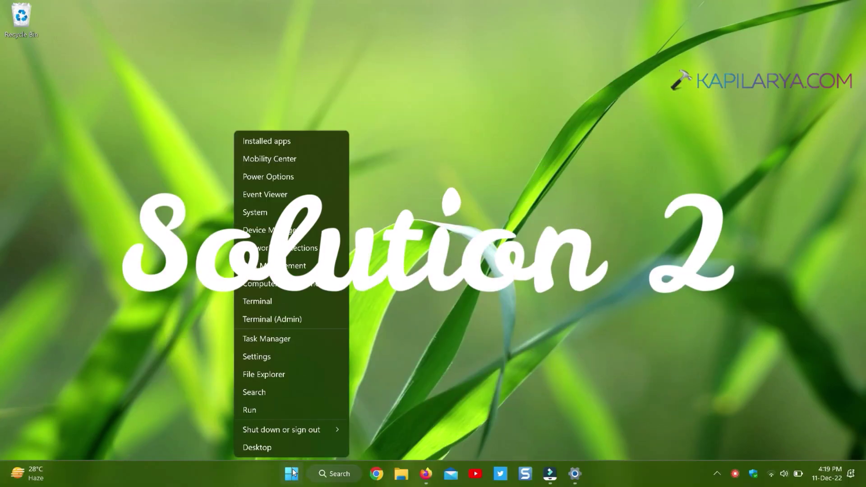
pyautogui.click(279, 413)
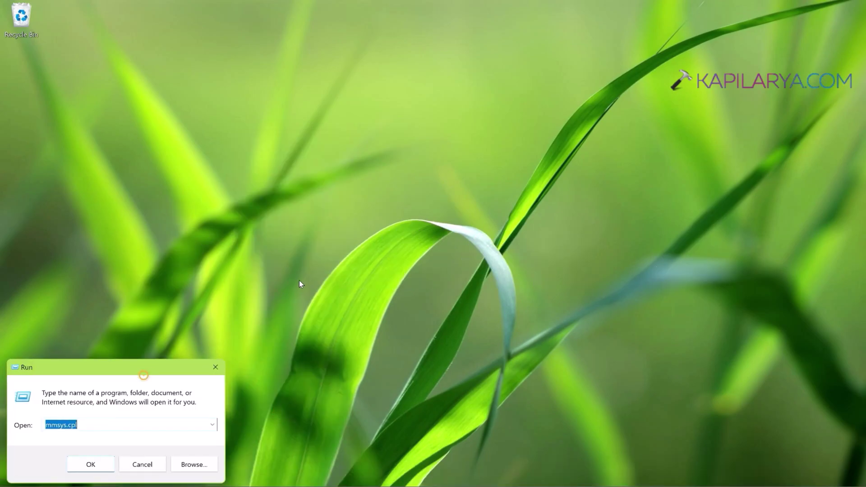
pyautogui.moveTo(160, 358); pyautogui.dragTo(424, 142)
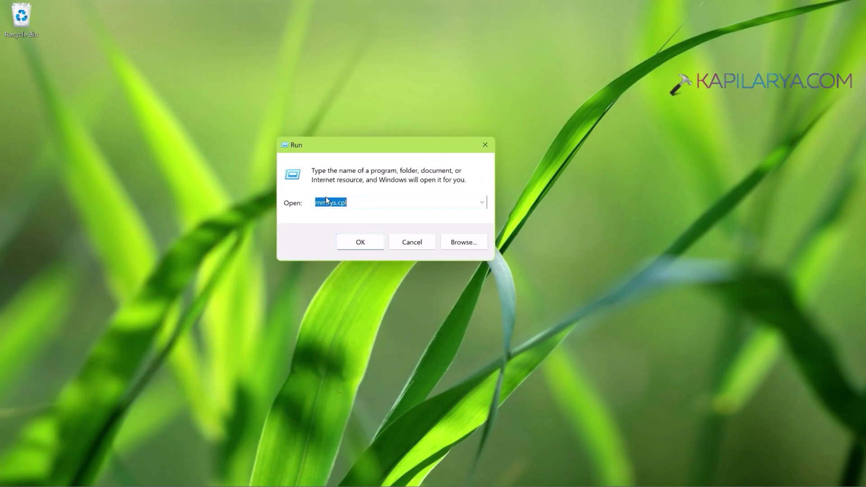
pyautogui.click(348, 242)
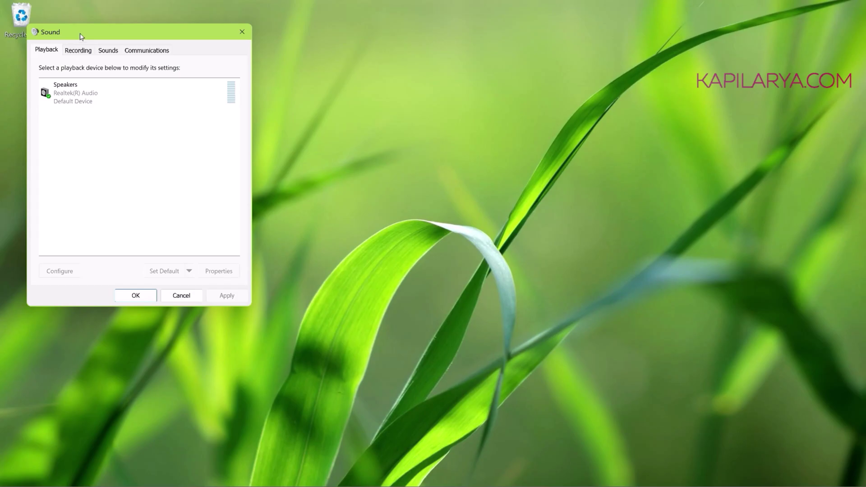
pyautogui.moveTo(80, 31); pyautogui.dragTo(226, 70)
# On the Recording tab, confirm the Microphone Array level is 100 in its Levels properties
pyautogui.click(225, 89)
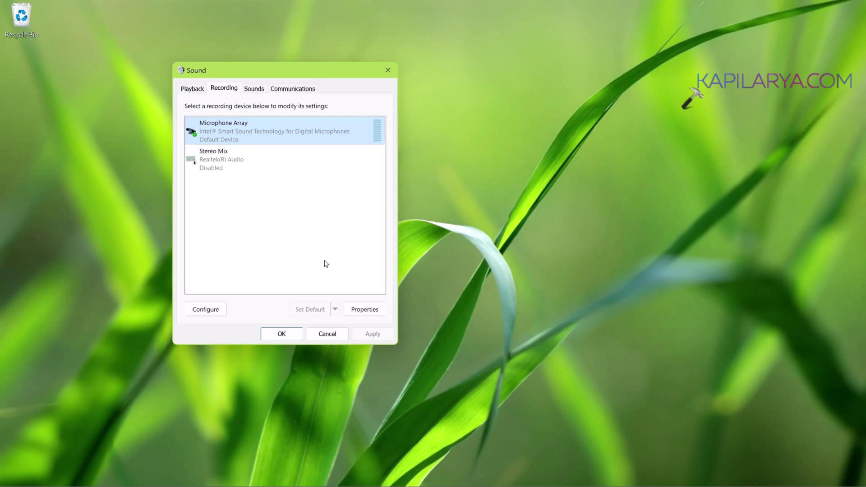
pyautogui.click(352, 312)
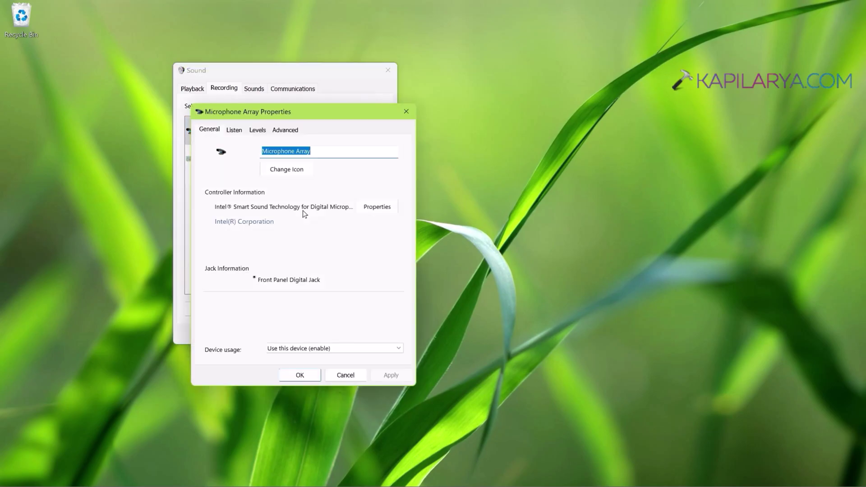
pyautogui.click(258, 130)
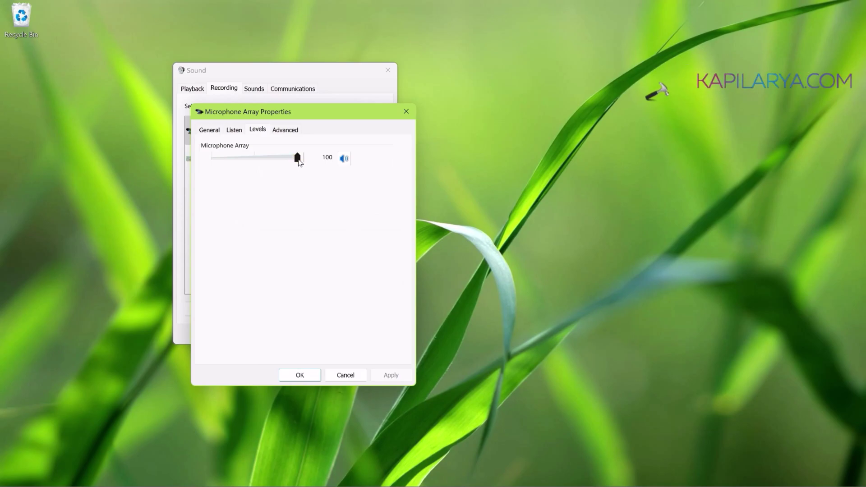
pyautogui.click(307, 374)
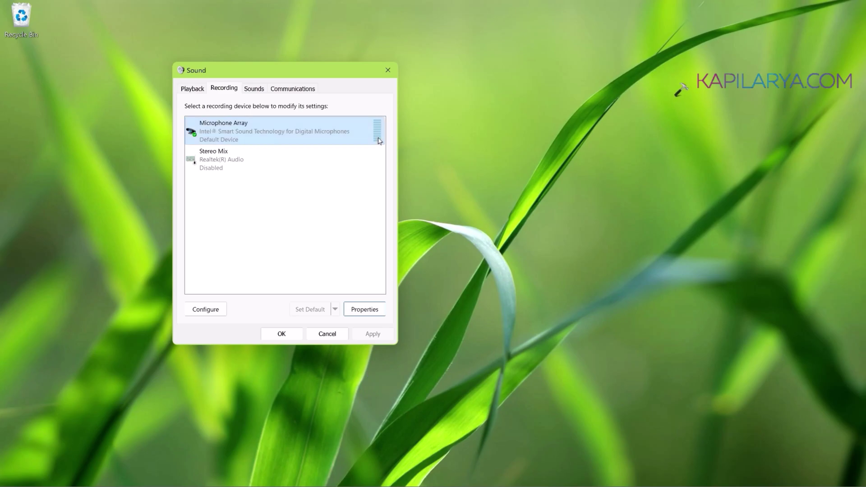
# Close the Sound panel and open Settings' Sound page, showing Microphone Array input at volume 100
pyautogui.click(388, 72)
pyautogui.rightClick(304, 474)
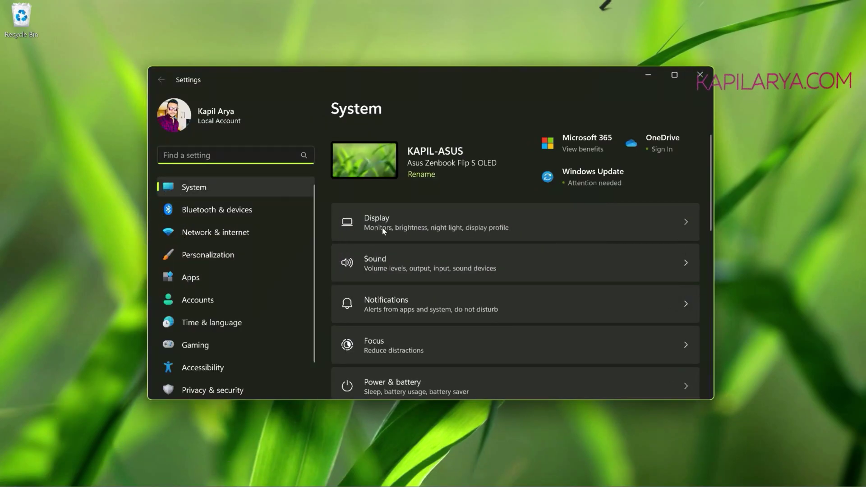
pyautogui.click(520, 270)
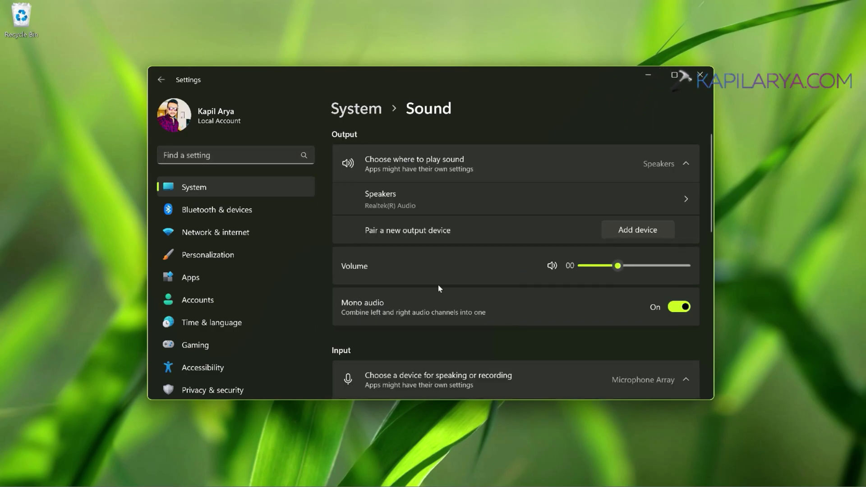
pyautogui.scroll(-3, 438, 284)
pyautogui.scroll(-1, 439, 289)
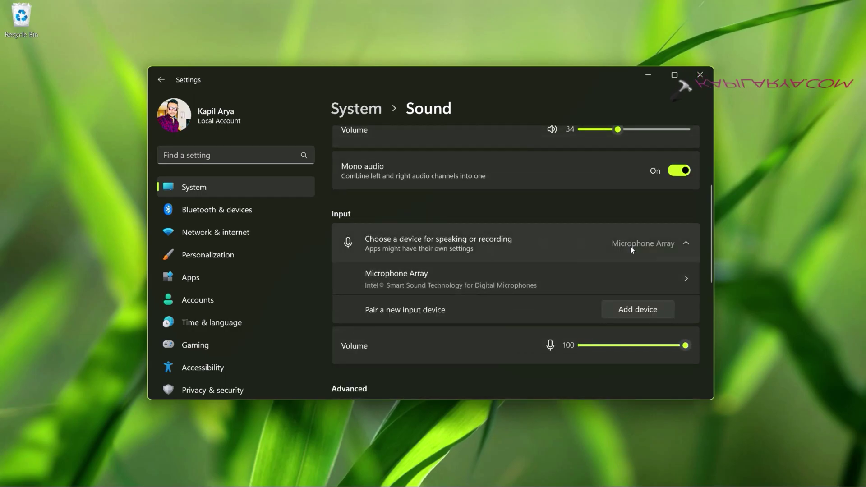
# Test the Microphone Array at input volume 100, reading 31% of total volume, then close Settings
pyautogui.click(543, 278)
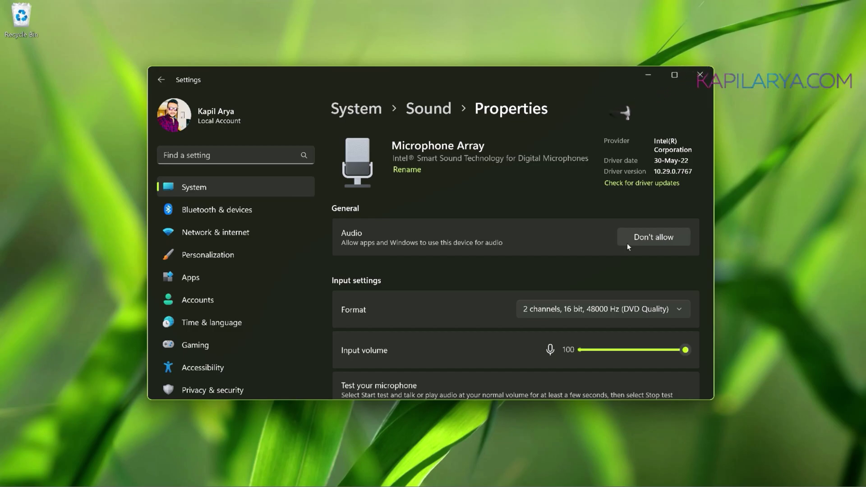
pyautogui.scroll(-1, 536, 247)
pyautogui.scroll(-2, 484, 269)
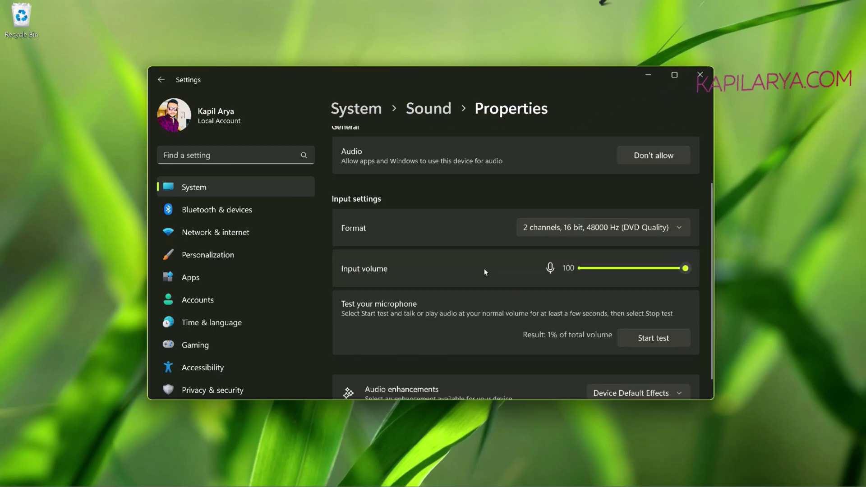
pyautogui.scroll(-1, 408, 291)
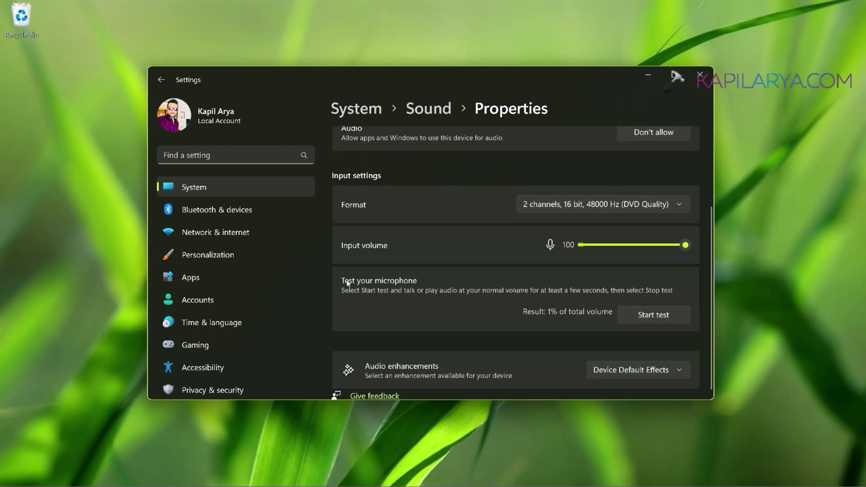
pyautogui.click(631, 315)
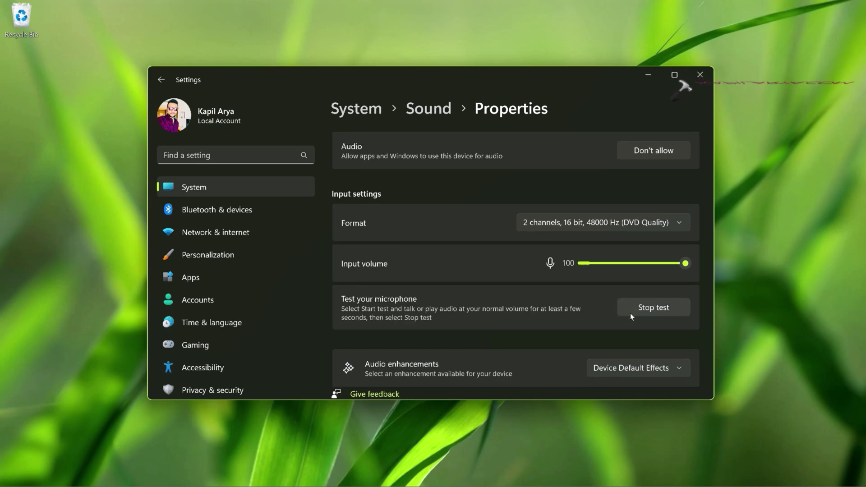
pyautogui.click(629, 313)
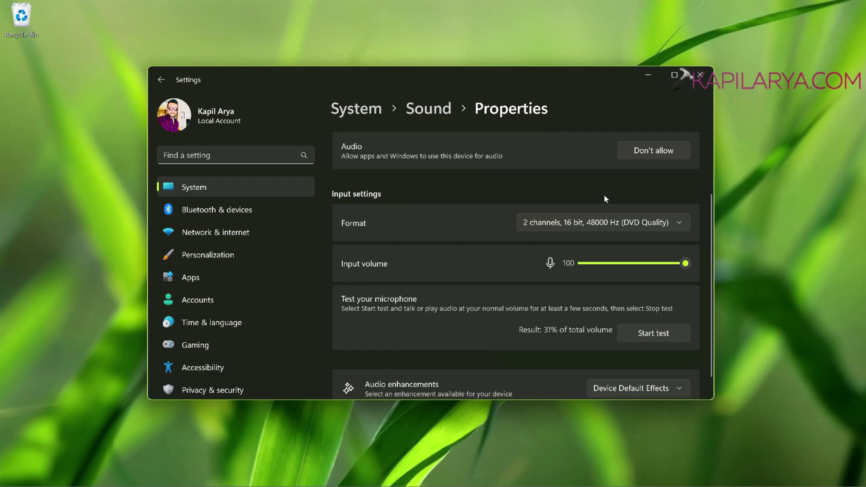
pyautogui.click(698, 81)
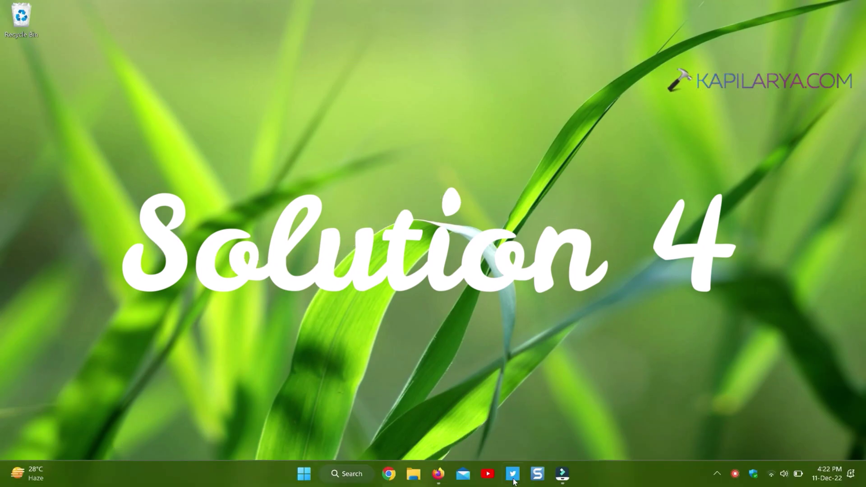
# Open Settings and go to System > Troubleshoot > Other troubleshooters, scrolling to Recording Audio
pyautogui.rightClick(305, 474)
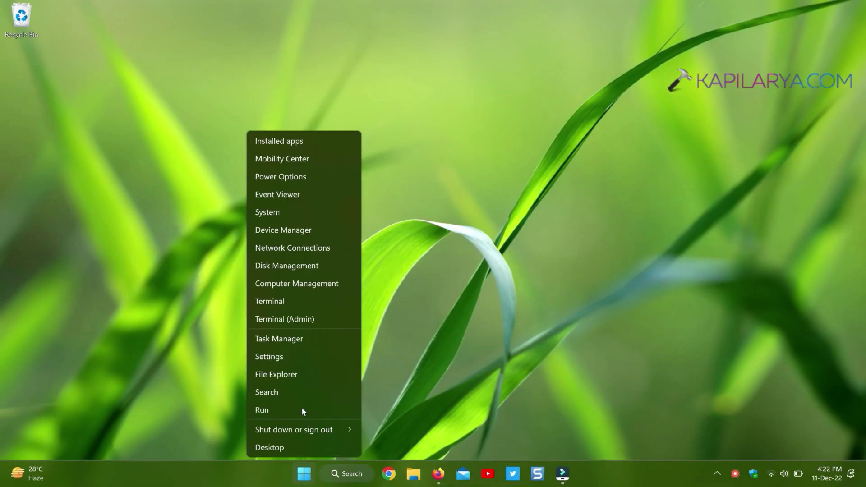
pyautogui.click(305, 360)
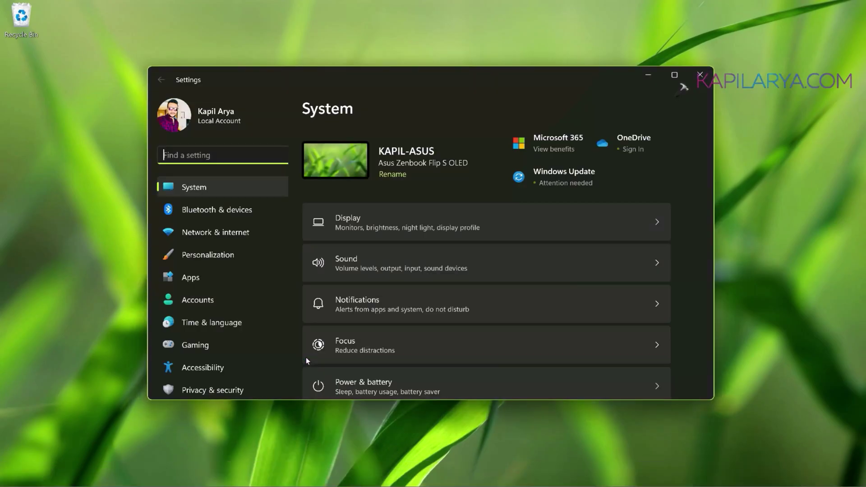
pyautogui.scroll(-5, 385, 310)
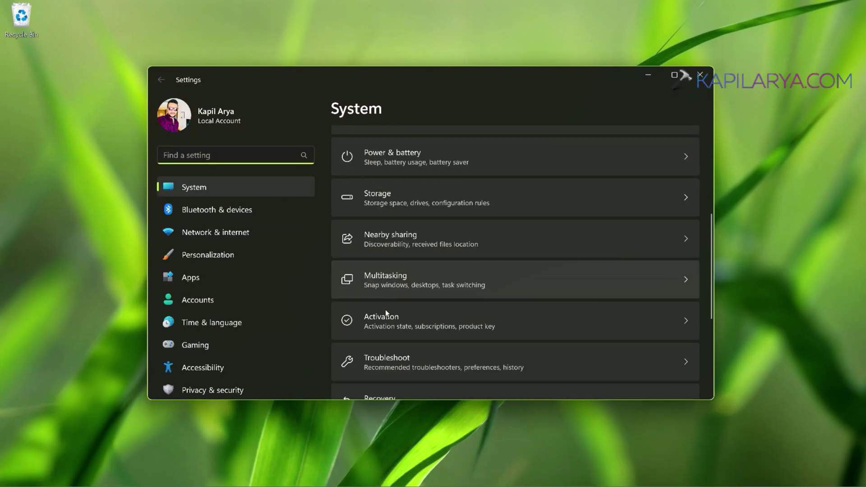
pyautogui.click(427, 359)
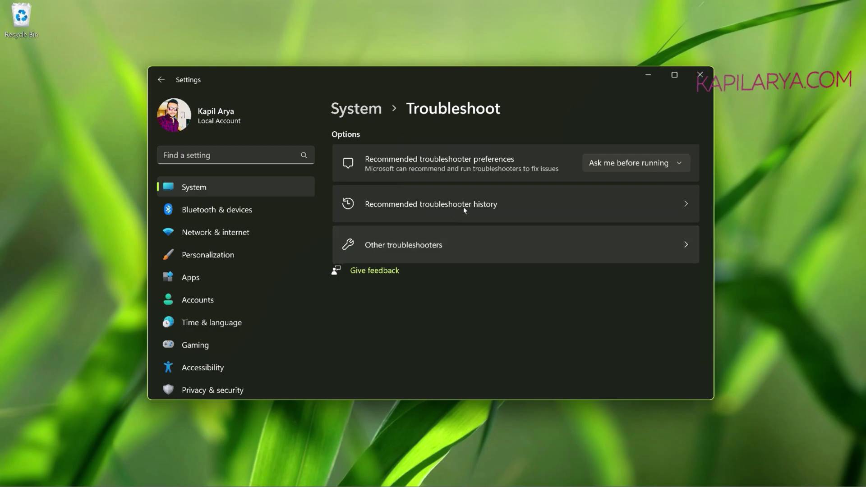
pyautogui.click(494, 248)
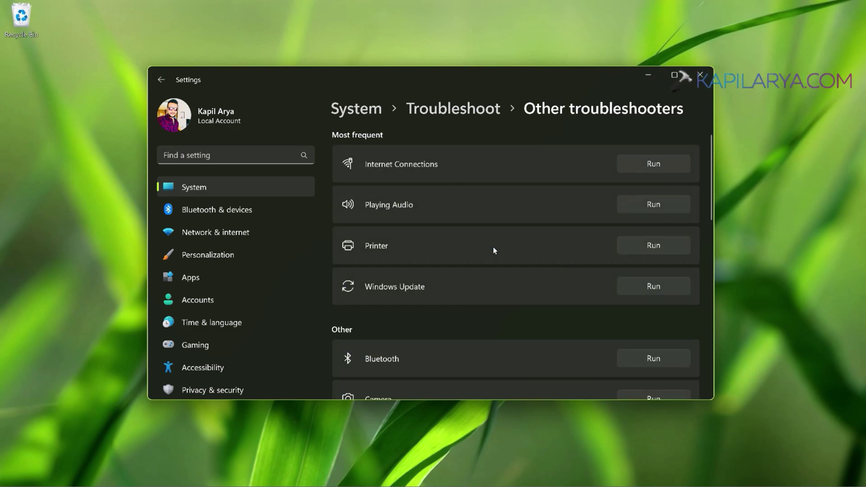
pyautogui.scroll(-2, 494, 248)
pyautogui.scroll(-6, 494, 247)
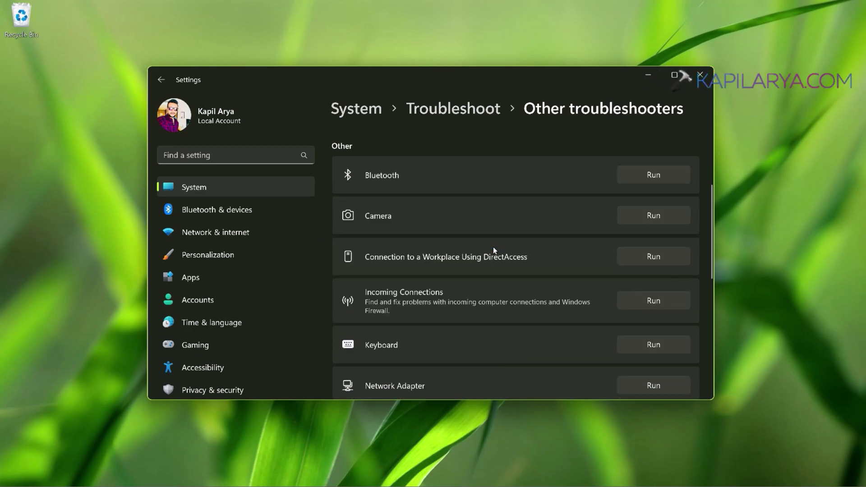
pyautogui.scroll(-3, 493, 248)
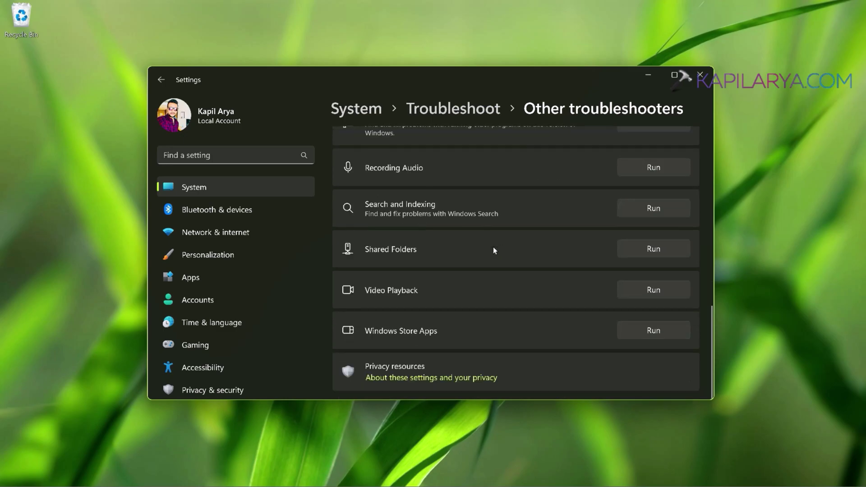
pyautogui.scroll(-1, 494, 251)
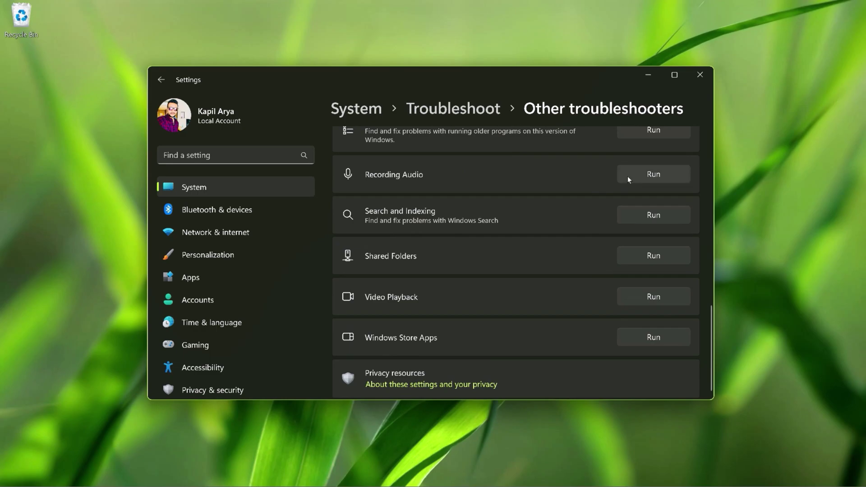
# Run the Recording Audio troubleshooter on the Microphone Array, review its detailed report, and close it
pyautogui.click(631, 179)
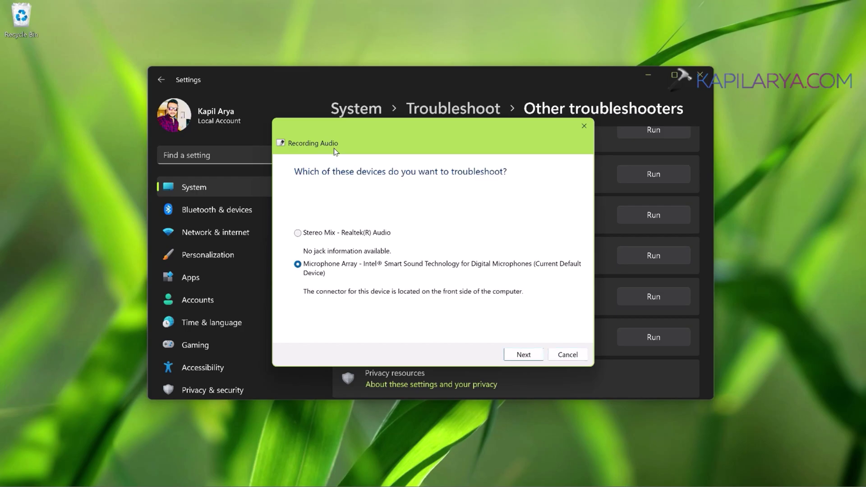
pyautogui.click(517, 355)
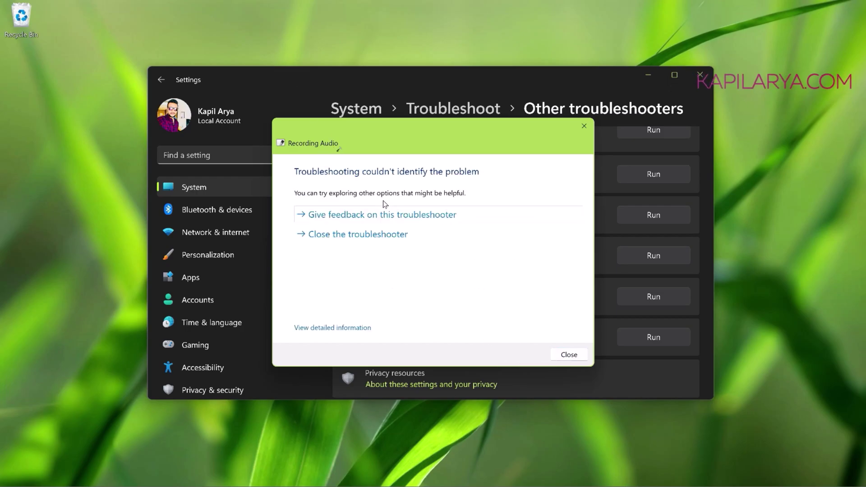
pyautogui.click(360, 328)
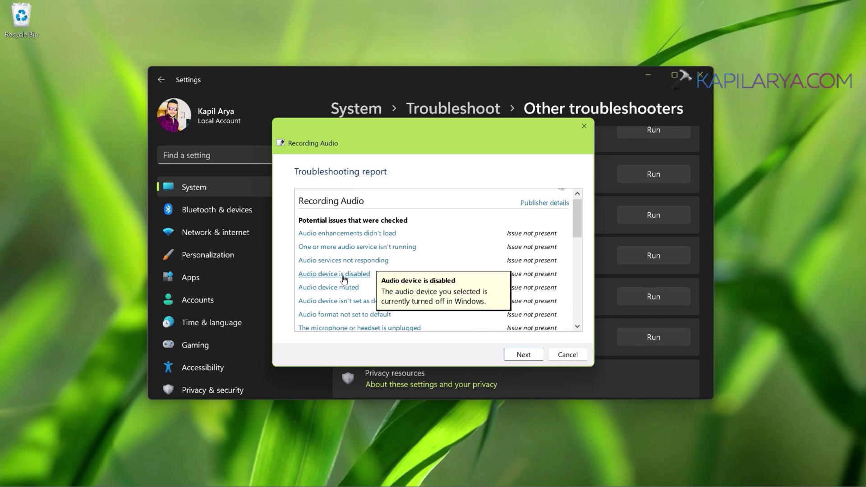
pyautogui.moveTo(351, 302)
pyautogui.scroll(-3, 357, 306)
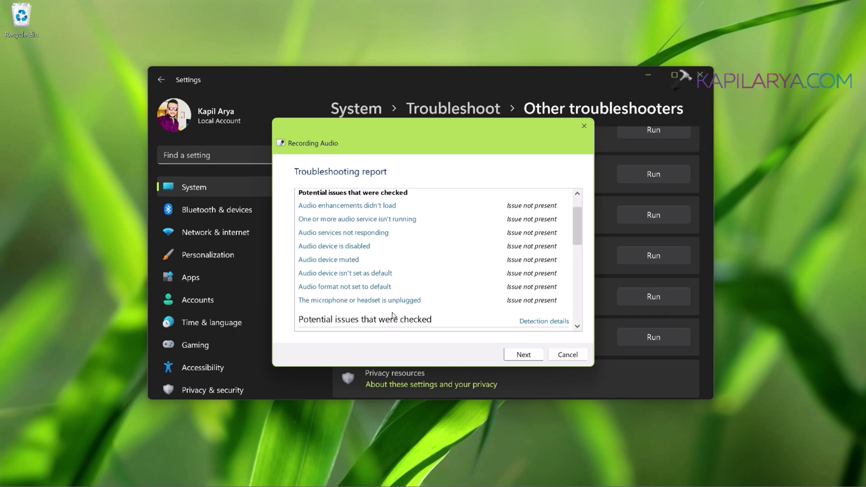
pyautogui.scroll(-8, 362, 310)
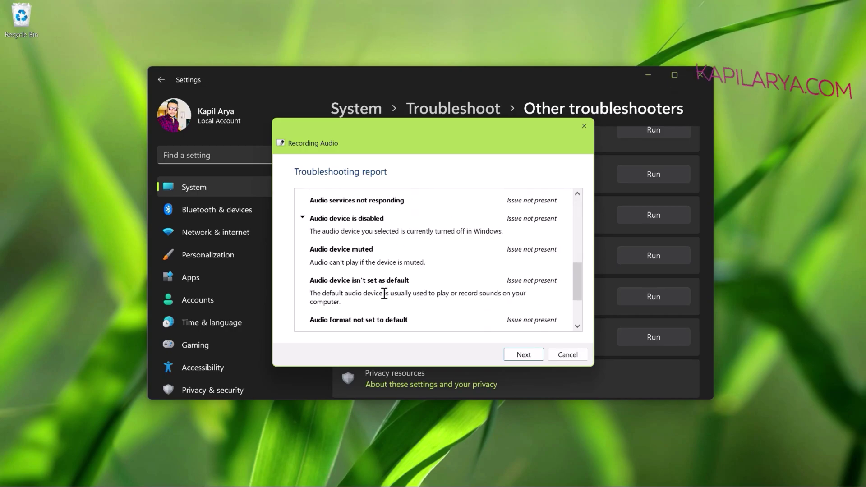
pyautogui.scroll(-2, 384, 294)
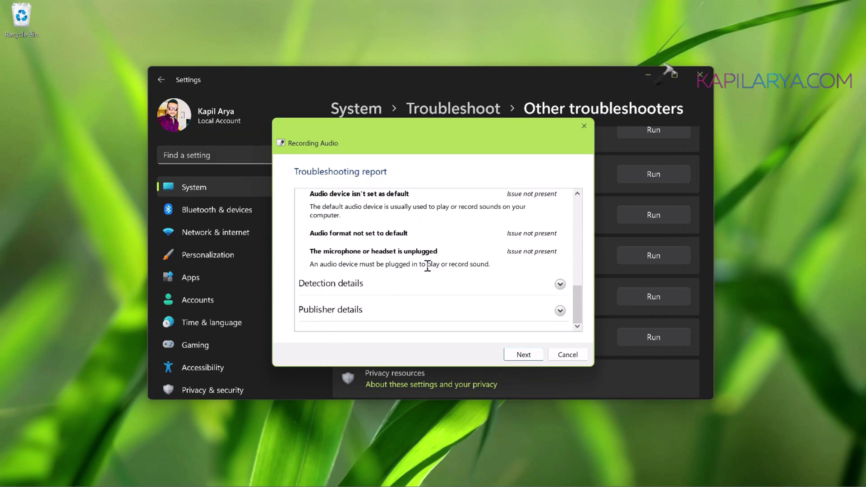
pyautogui.click(567, 355)
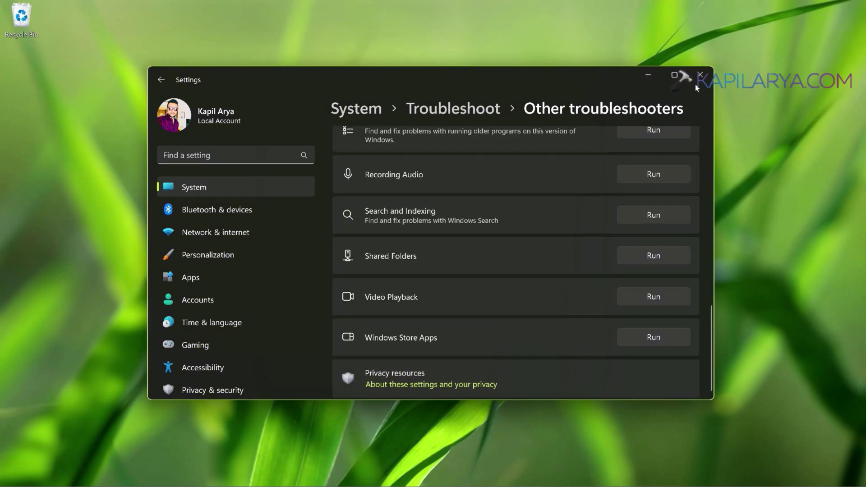
# Close Settings and launch Device Manager from the Start quick-link menu
pyautogui.click(700, 80)
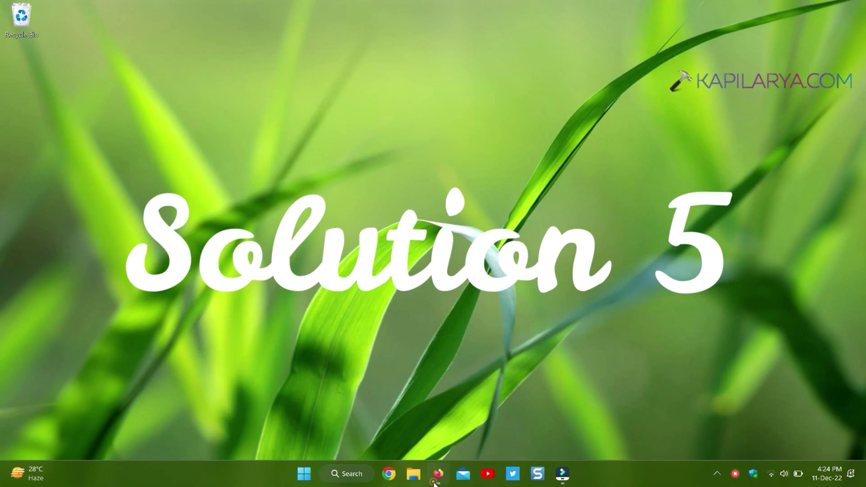
pyautogui.rightClick(304, 474)
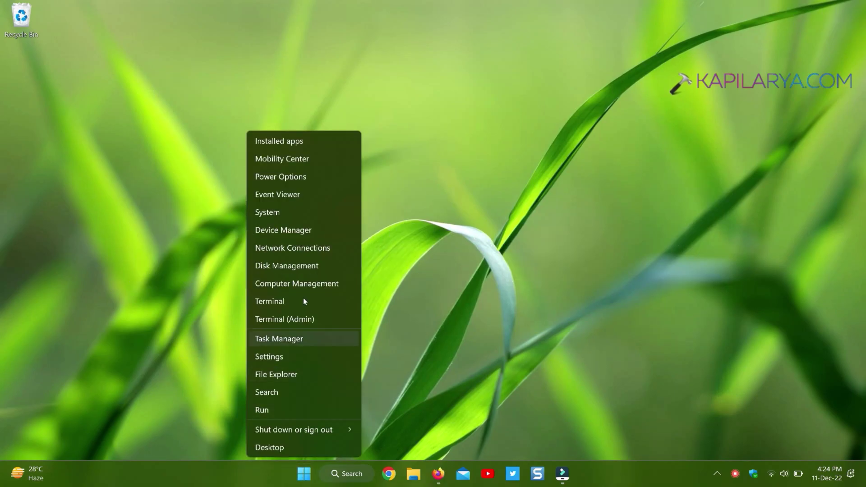
pyautogui.click(323, 230)
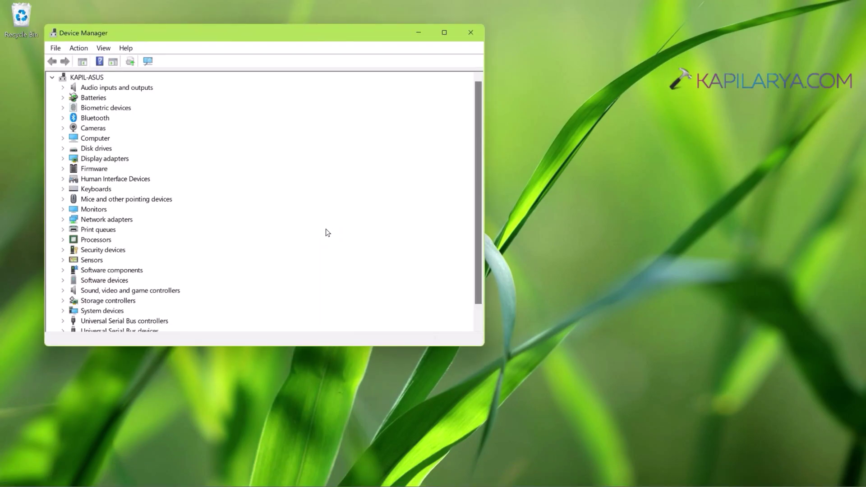
pyautogui.moveTo(237, 35); pyautogui.dragTo(388, 63)
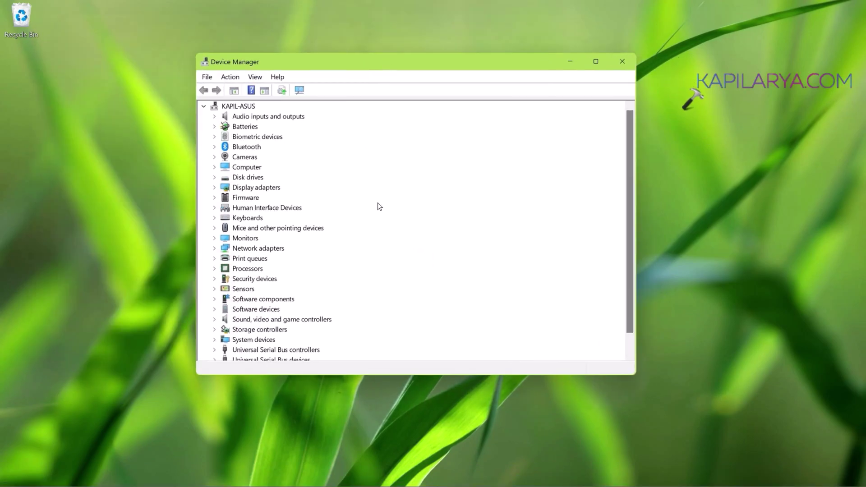
# Expand Sound, video and game controllers and select Intel Smart Sound Technology for Digital Microphones
pyautogui.click(215, 320)
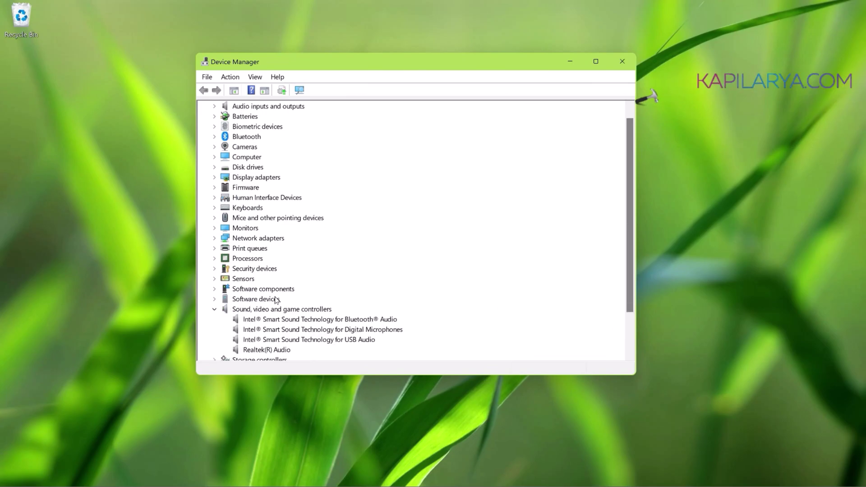
pyautogui.scroll(-1, 251, 308)
pyautogui.scroll(-1, 250, 308)
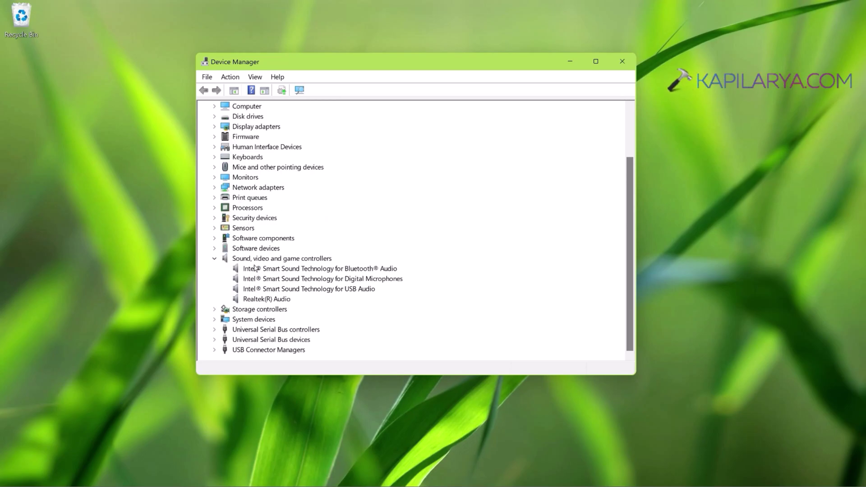
pyautogui.click(355, 279)
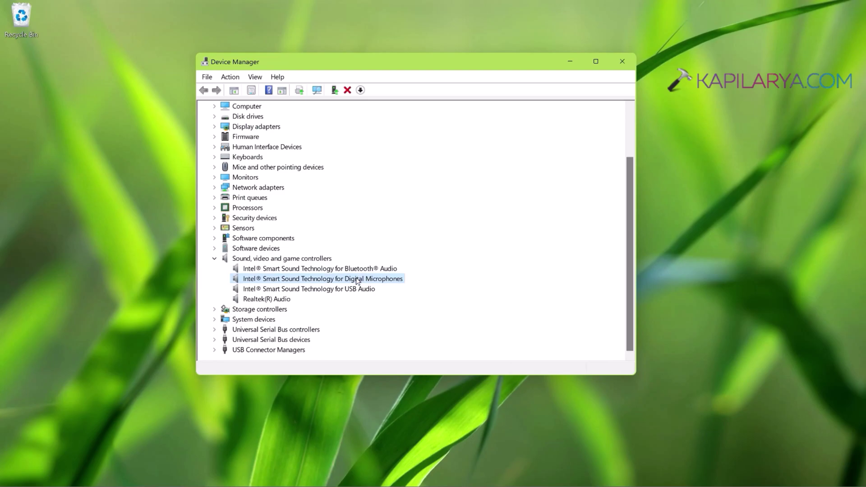
# Search automatically for a newer Digital Microphones driver; the best driver is already installed
pyautogui.rightClick(394, 282)
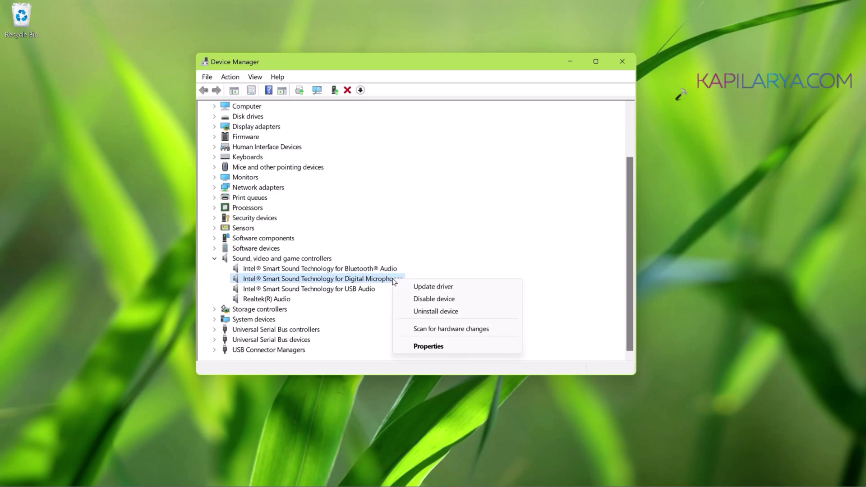
pyautogui.click(408, 285)
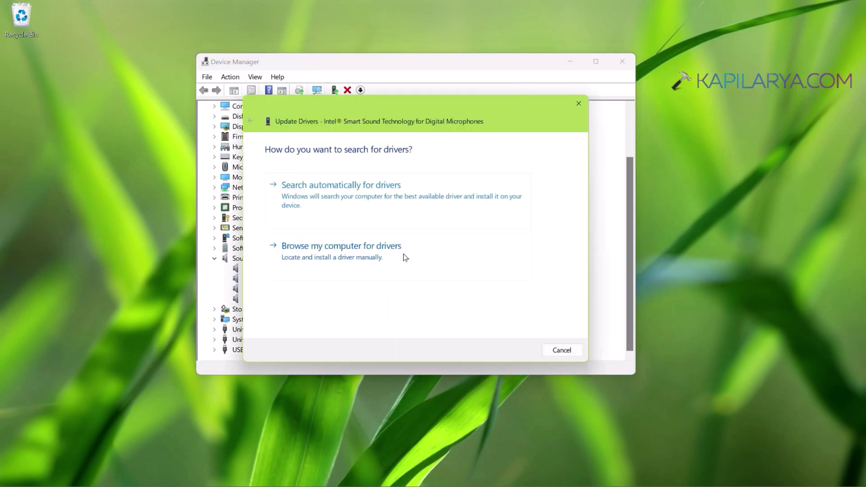
pyautogui.click(358, 200)
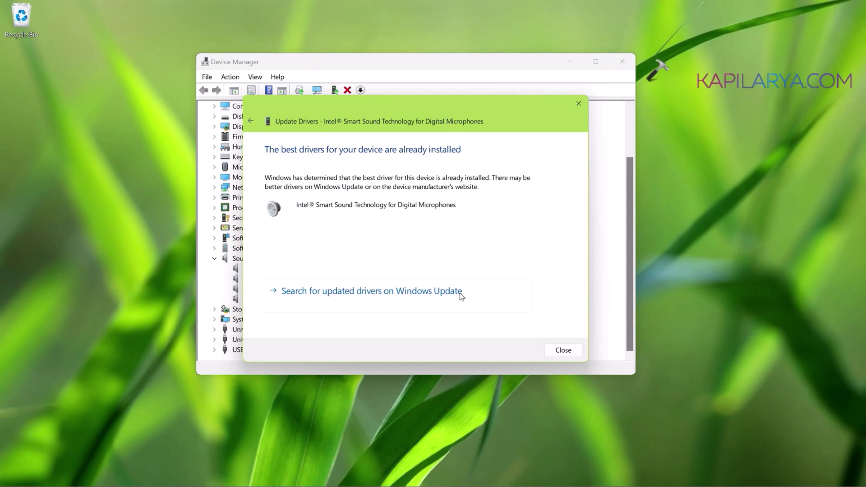
pyautogui.click(552, 350)
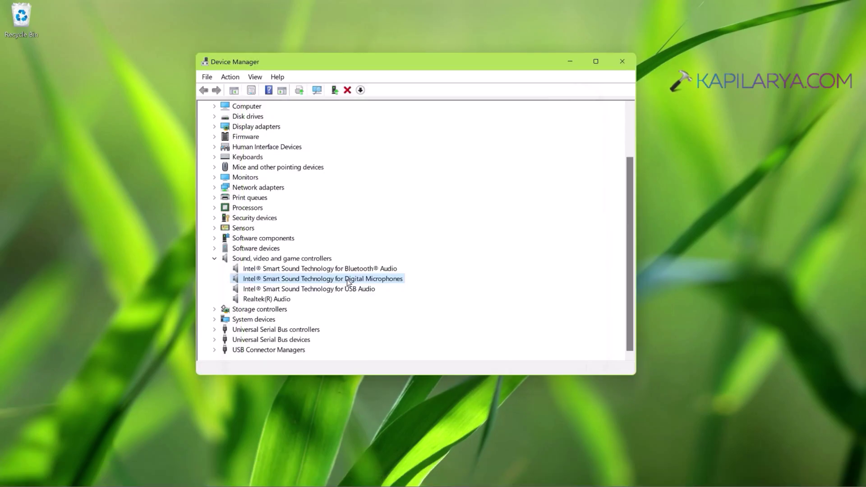
# Choose Uninstall device for the Intel Smart Sound Technology for Digital Microphones device
pyautogui.rightClick(347, 280)
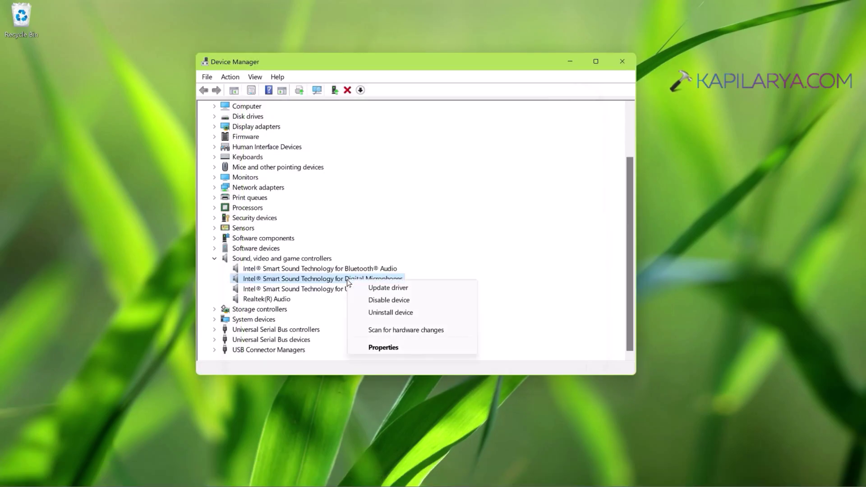
pyautogui.click(362, 311)
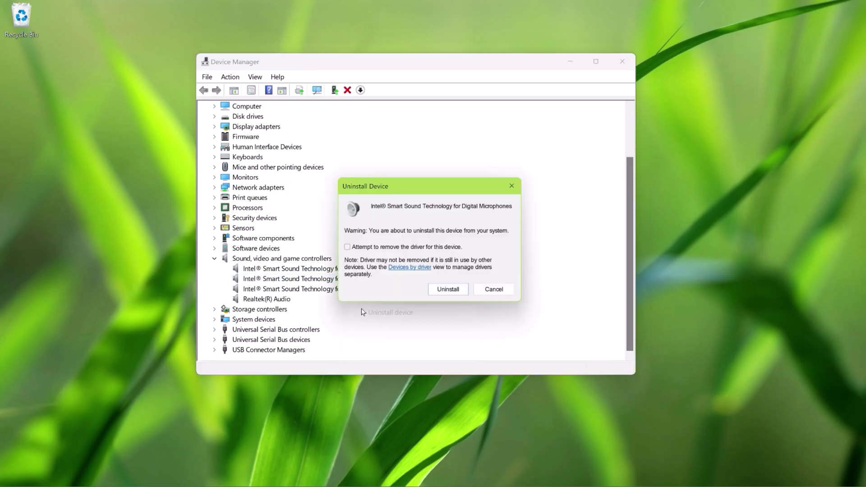